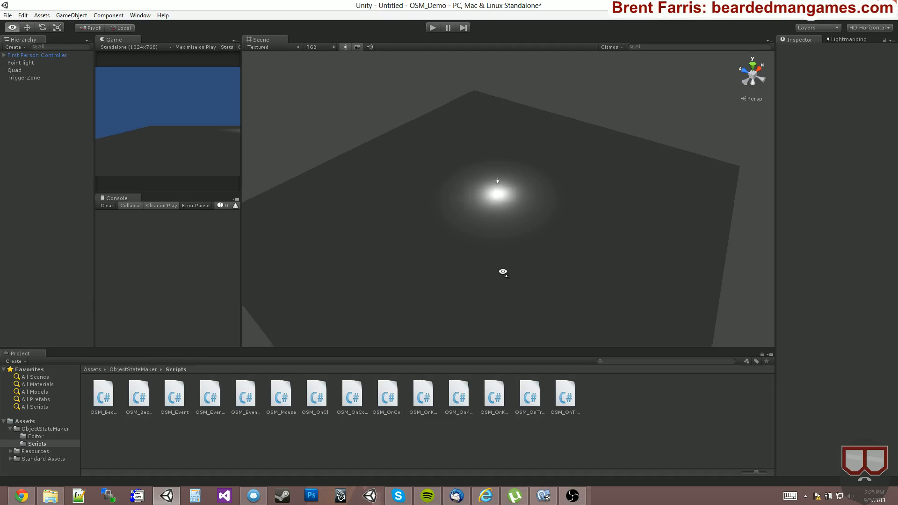
Examine the point light and the First Person Controller in the scene from several angles.
alt+drag(501, 272, 460, 174)
click(503, 191)
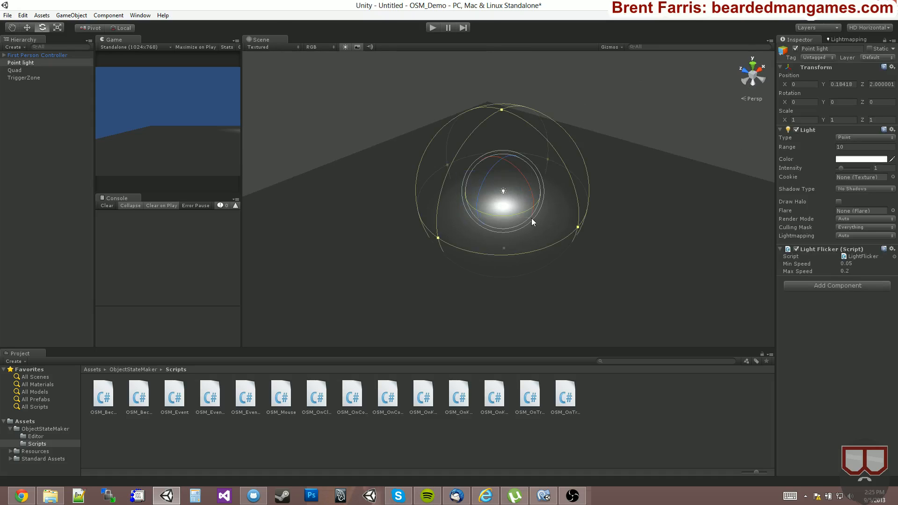
right_drag(504, 181, 617, 327)
click(514, 298)
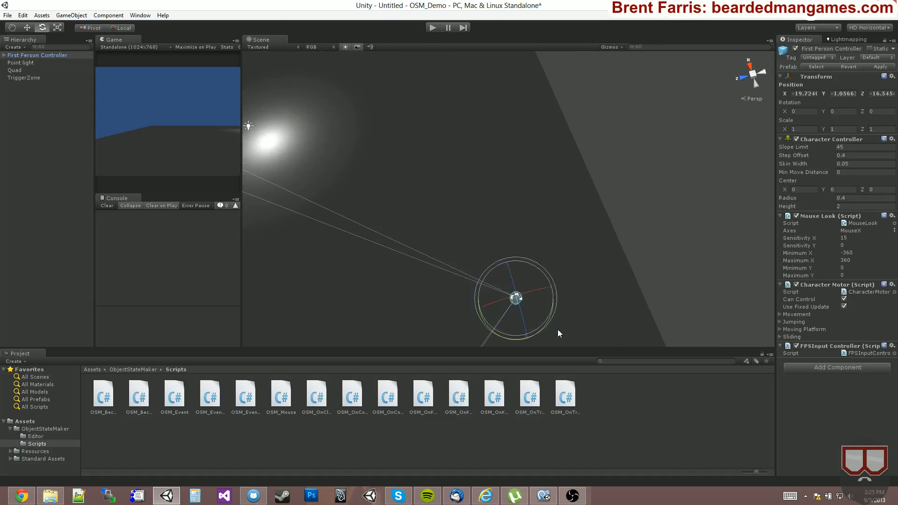
right_drag(557, 329, 403, 193)
click(473, 196)
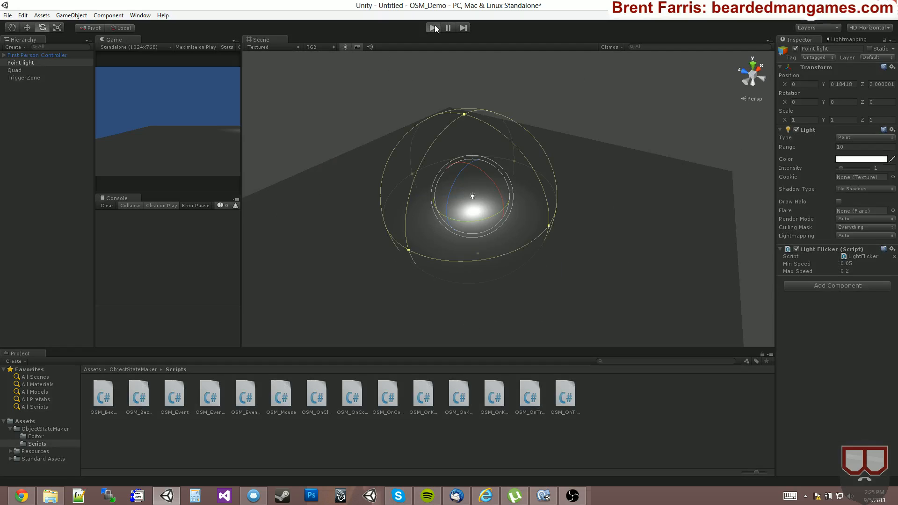
click(432, 27)
click(431, 28)
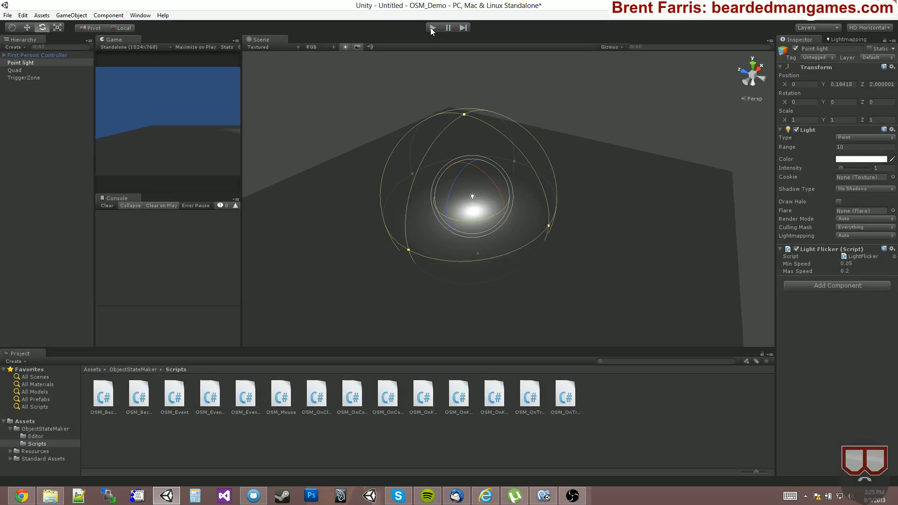
right_drag(470, 206, 555, 294)
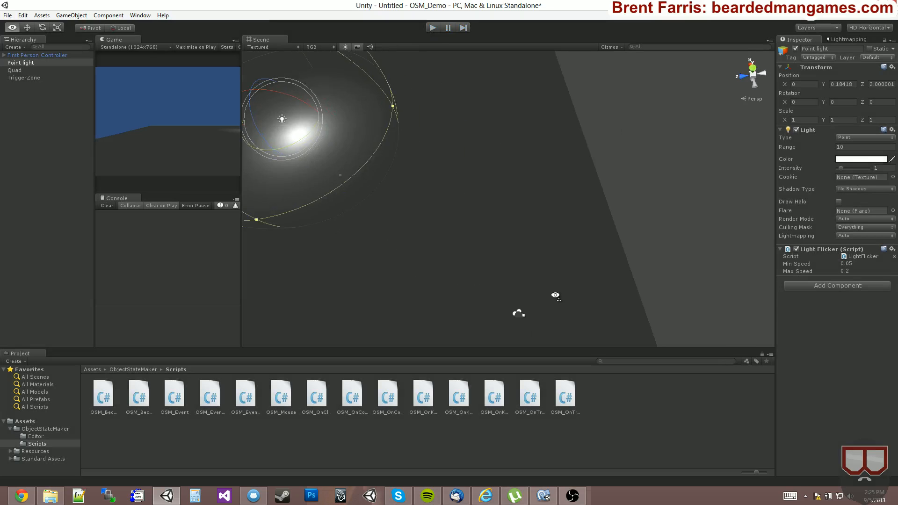
drag(472, 302, 597, 357)
right_drag(549, 318, 453, 240)
drag(442, 150, 496, 192)
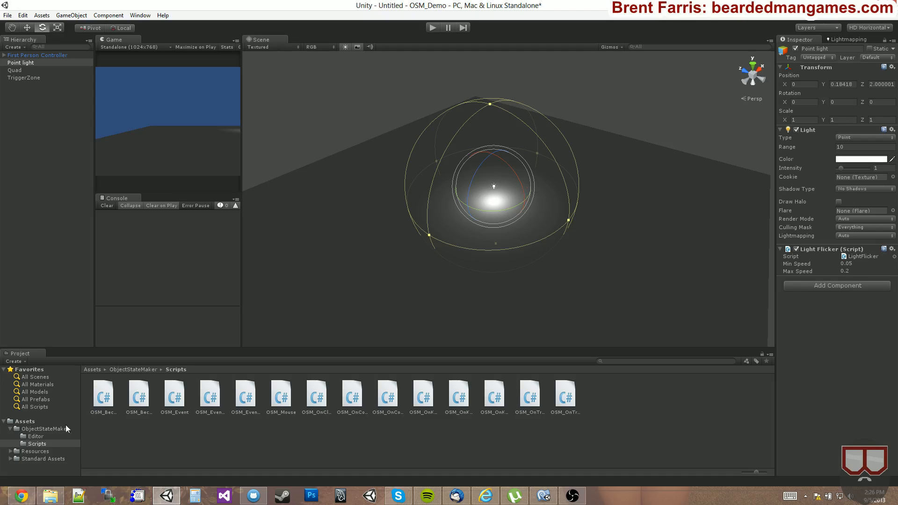
Add the Object State Maker script to the point light and save its current state as "Initial".
click(40, 428)
drag(176, 400, 837, 299)
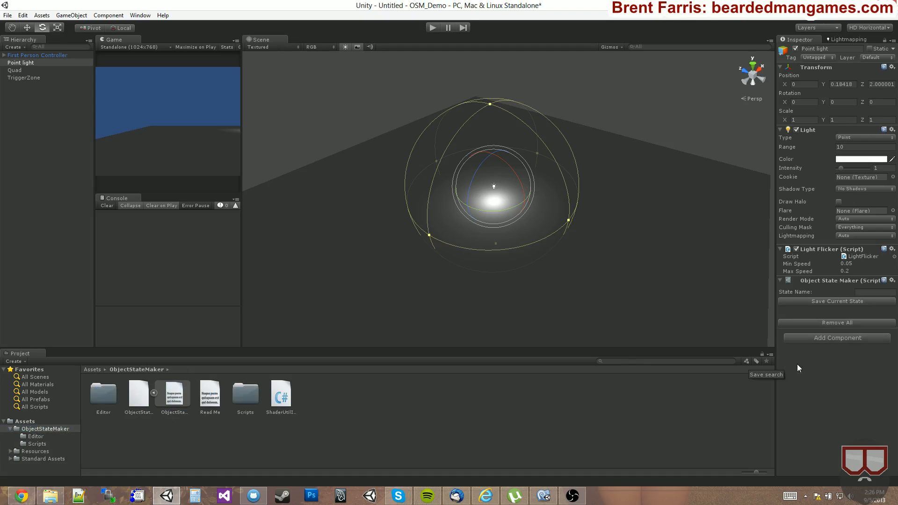
click(868, 294)
text(Initial)
click(841, 301)
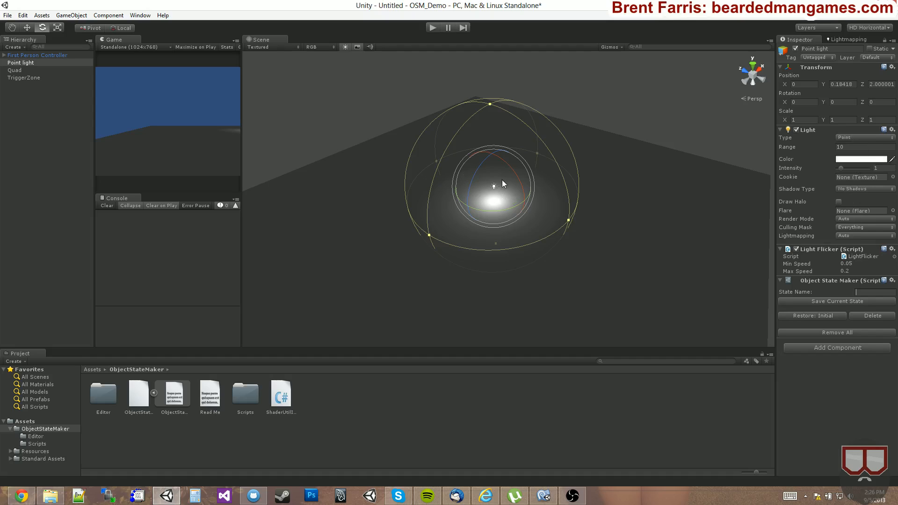
Start play mode, rotate the point light about 4.88° around Z and set its colour to red.
click(430, 27)
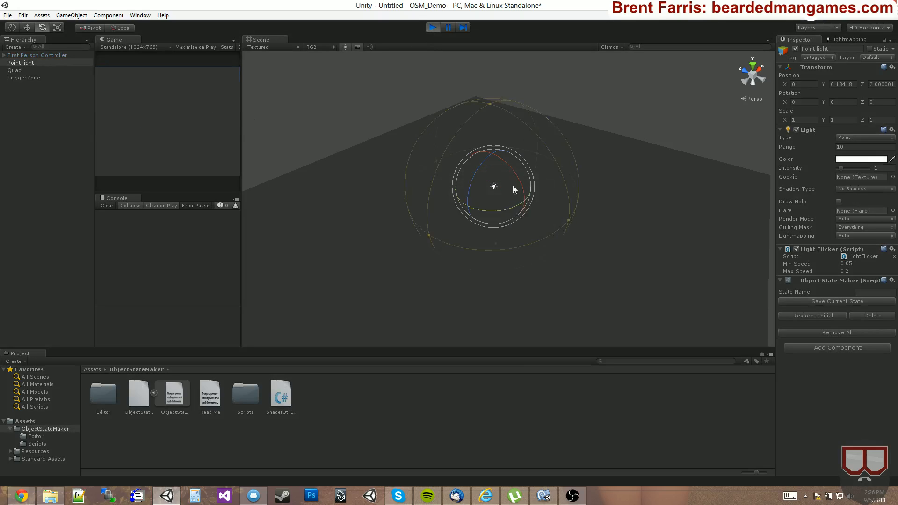
drag(492, 181, 509, 198)
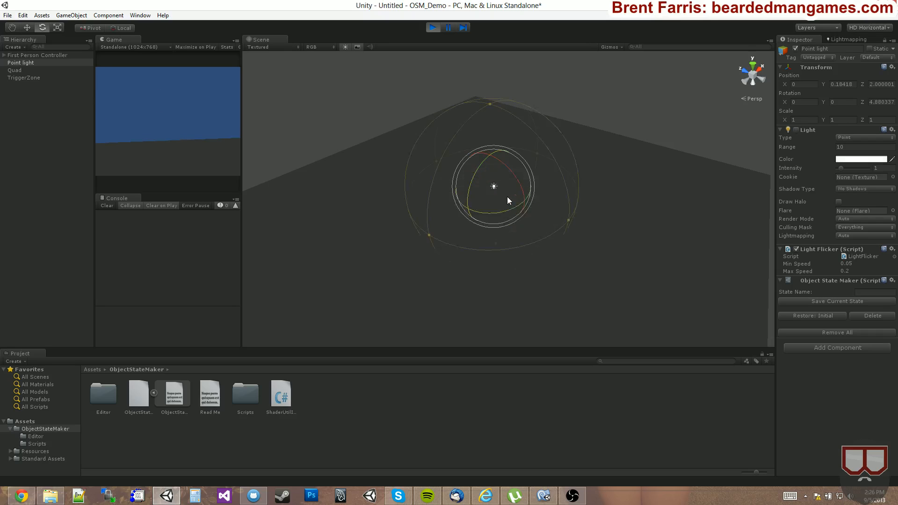
key(w)
mouse_move(506, 196)
right_down()
mouse_move(513, 202)
mouse_move(498, 200)
right_up()
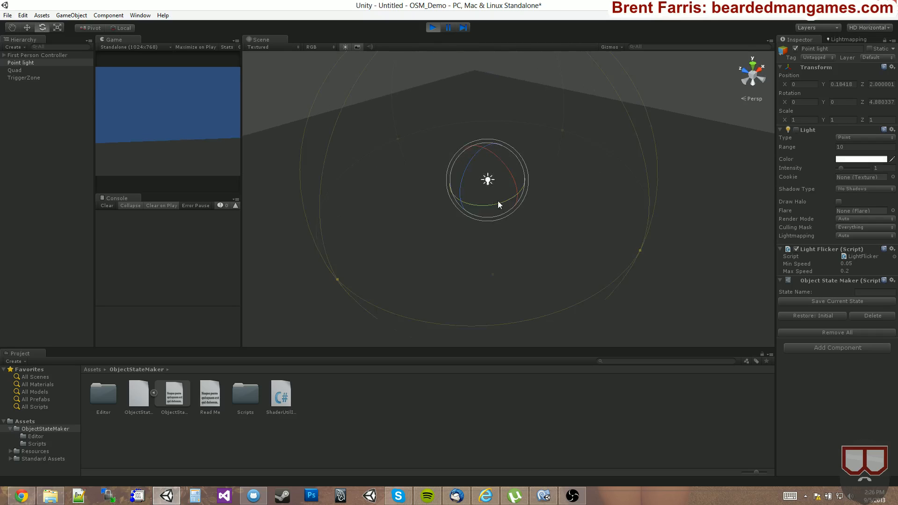
click(866, 161)
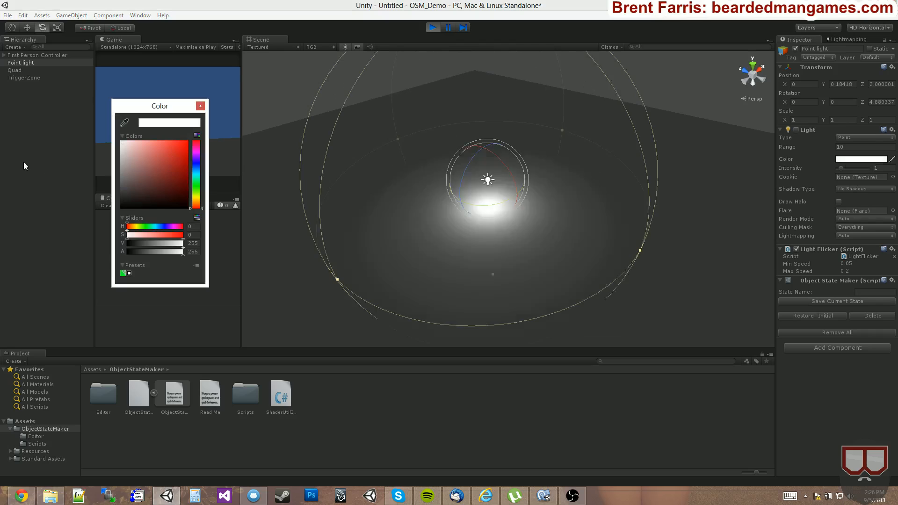
drag(176, 155, 209, 109)
click(200, 106)
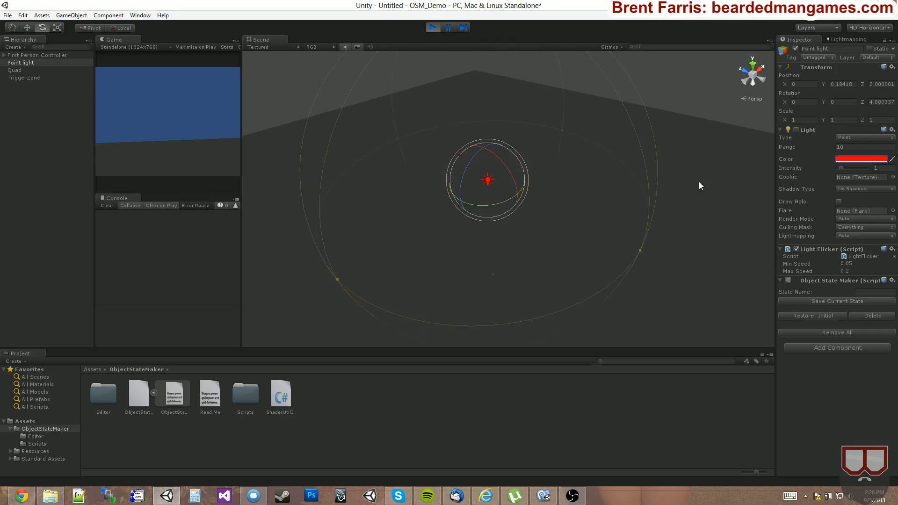
Set the Light Flicker Max Speed to 0.1, save the light's state as "Enter" and stop play mode.
click(849, 273)
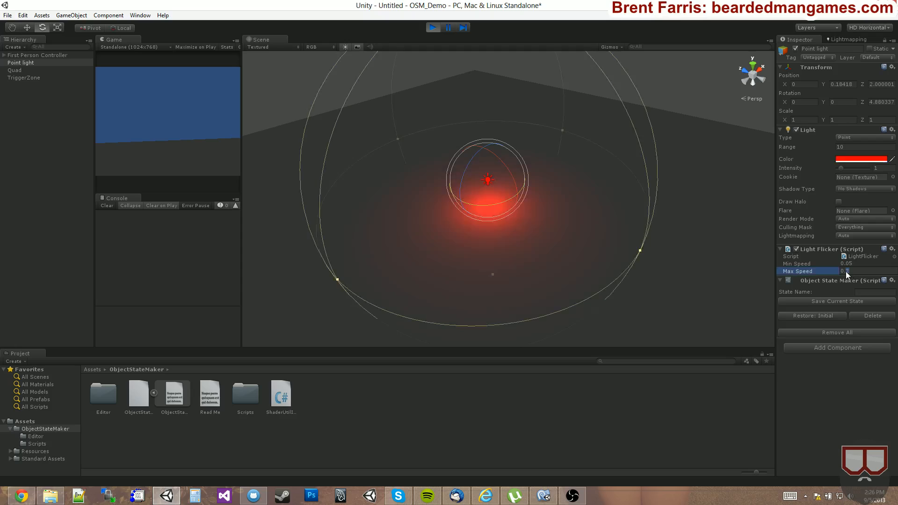
text(1)
key(Return)
click(869, 293)
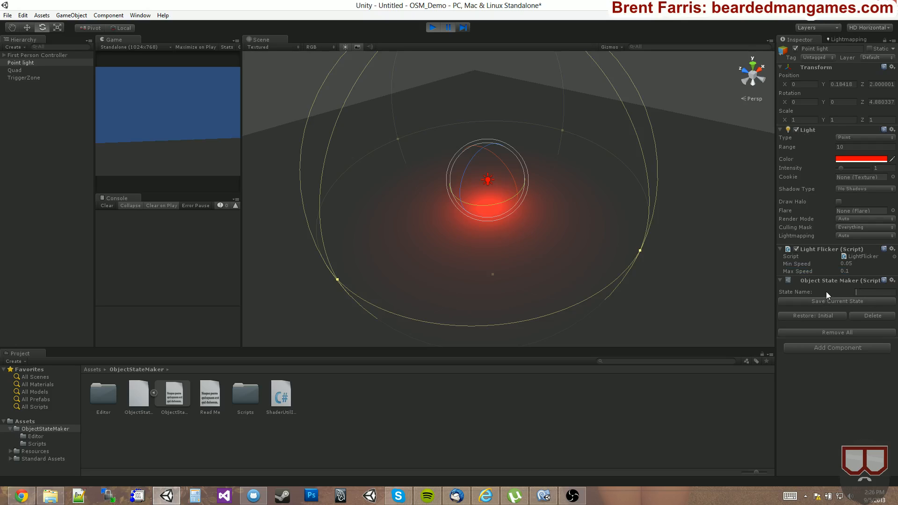
text(Enter)
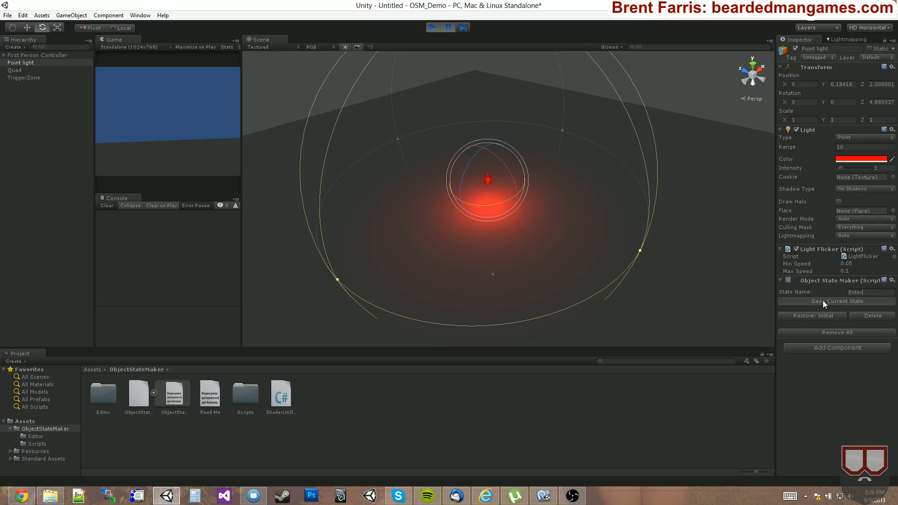
click(822, 301)
click(432, 27)
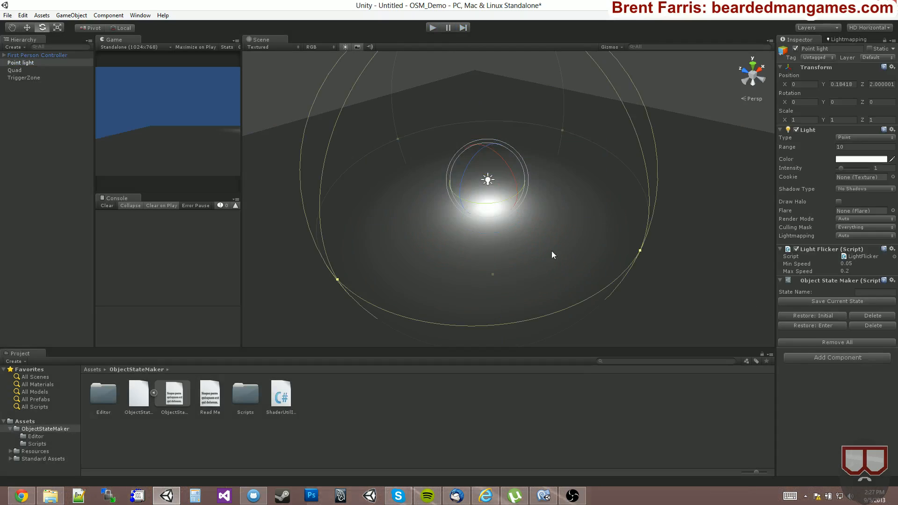
Test the point light's saved states by restoring Enter, Initial and Enter again.
click(817, 325)
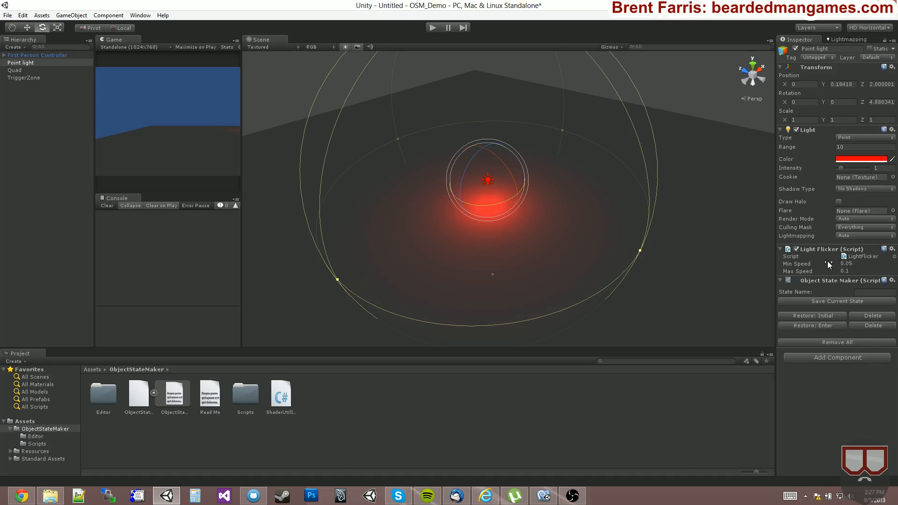
click(823, 316)
click(836, 325)
key(f)
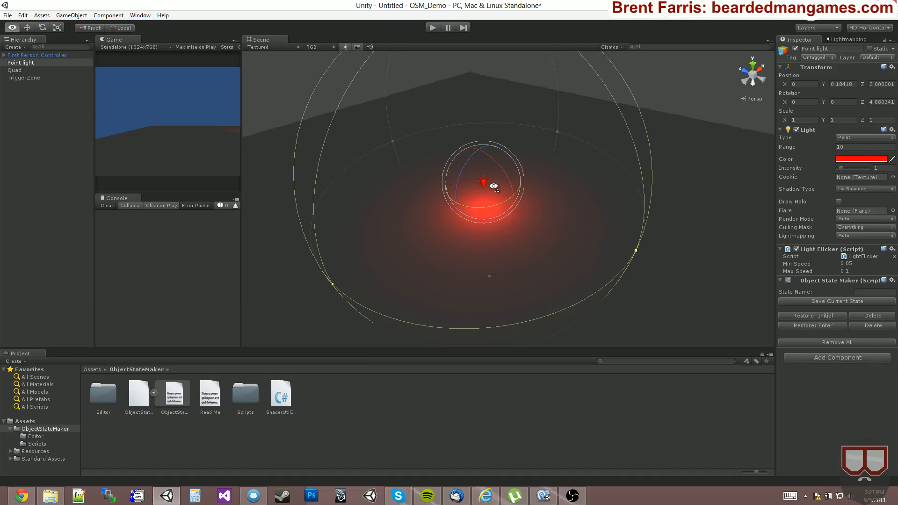
alt+drag(483, 185, 488, 222)
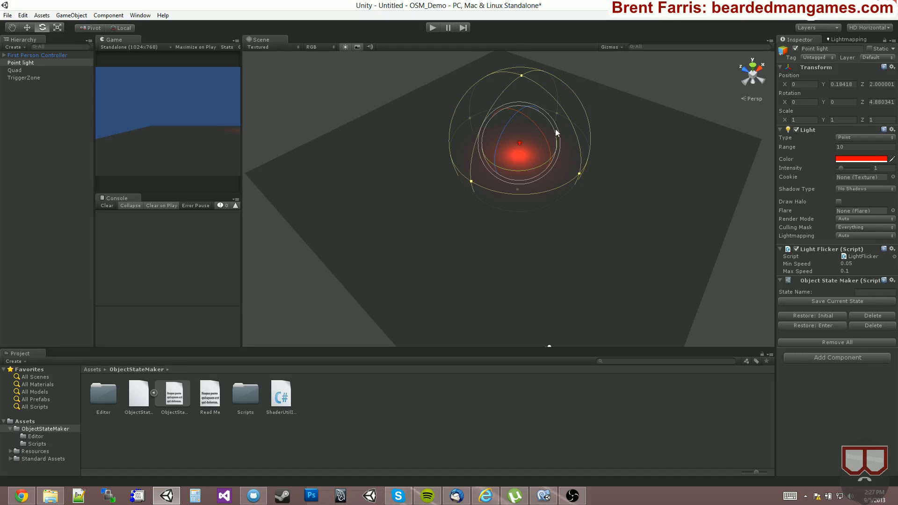
Examine the TriggerZone's sphere collider and the area it covers around the light.
click(36, 77)
alt+drag(482, 187, 501, 148)
right_drag(501, 148, 492, 140)
key(w)
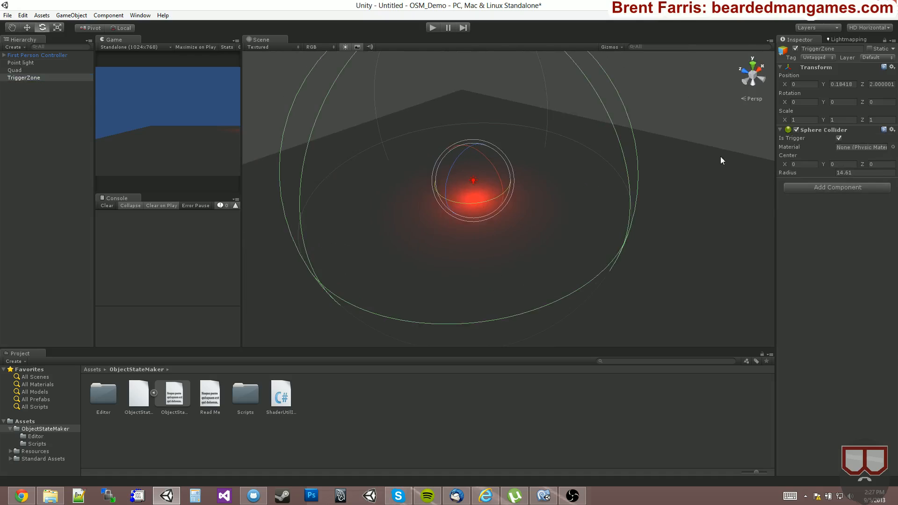
alt+drag(543, 168, 450, 165)
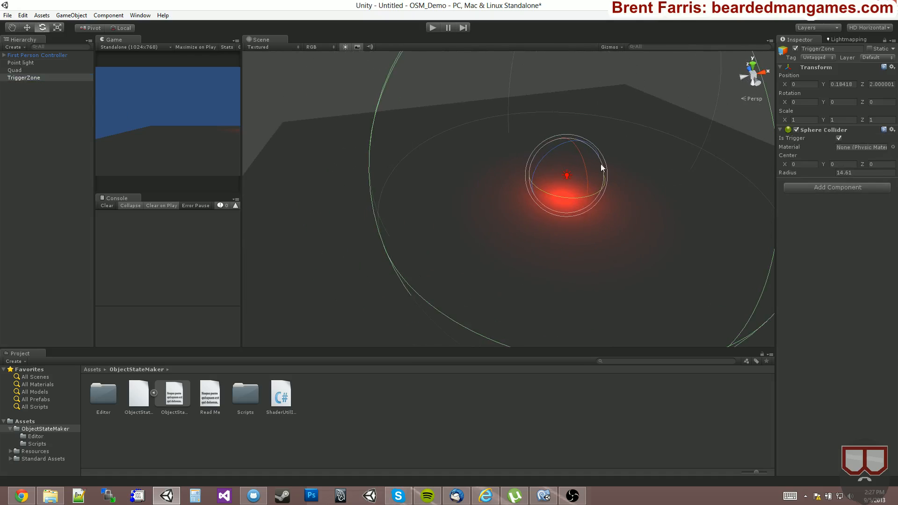
alt+drag(602, 167, 515, 206)
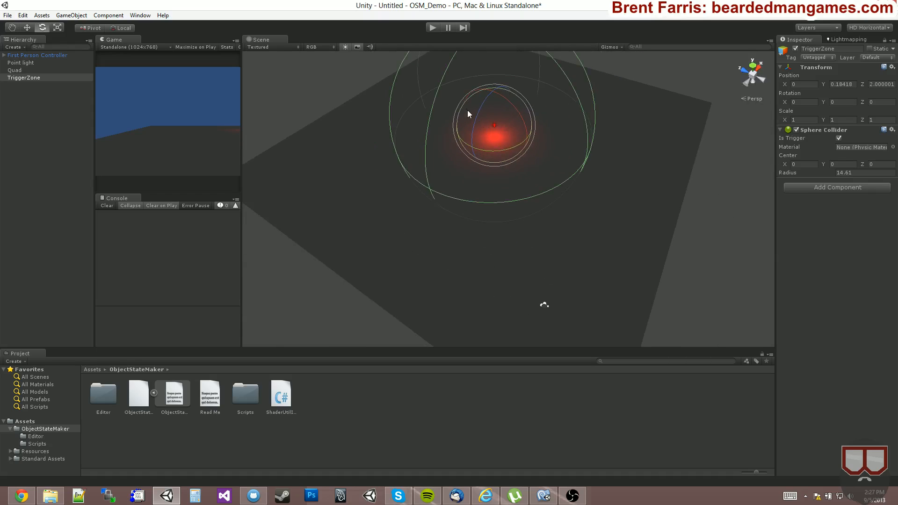
Restore the point light to its saved Initial state.
click(487, 260)
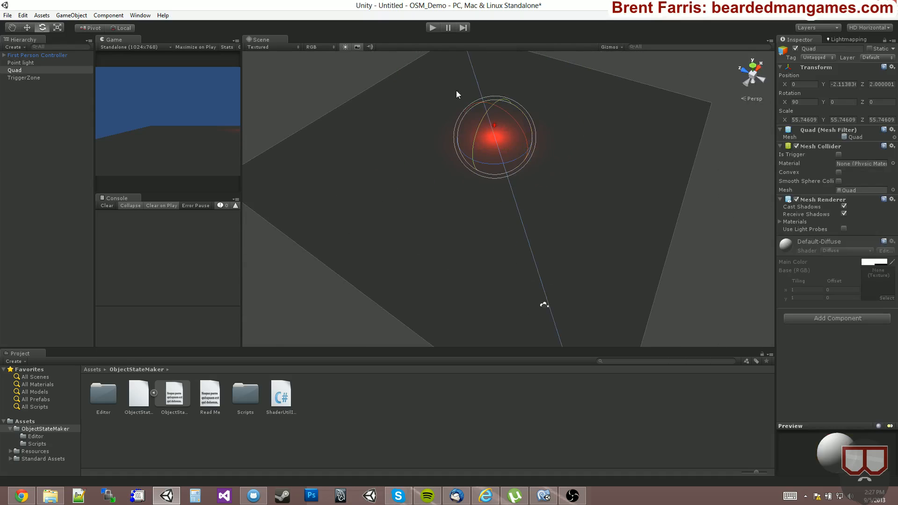
click(495, 125)
click(812, 315)
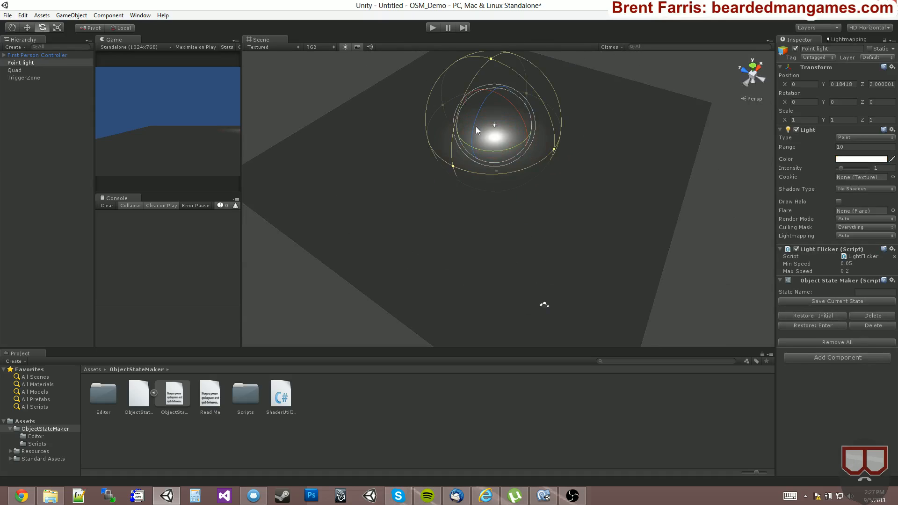
Add the OSM_On Trigger Enter component to the TriggerZone object.
click(42, 77)
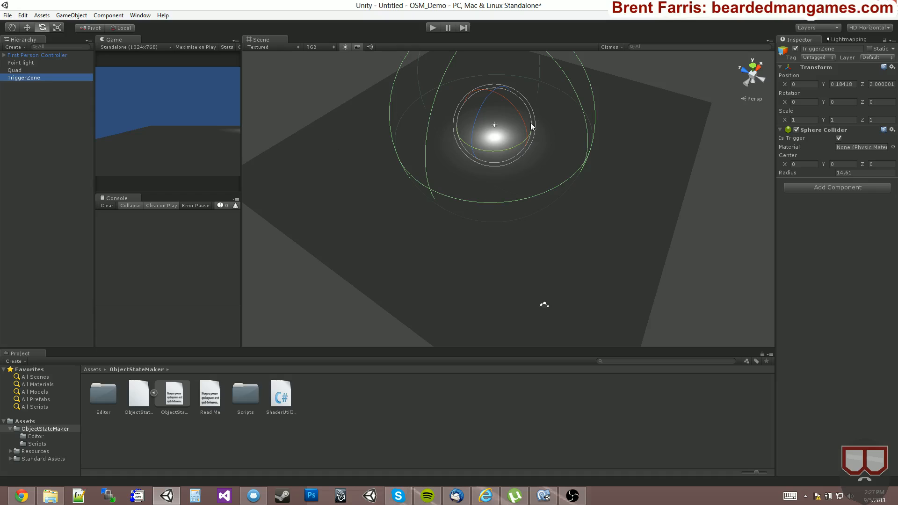
alt+drag(483, 96, 407, 120)
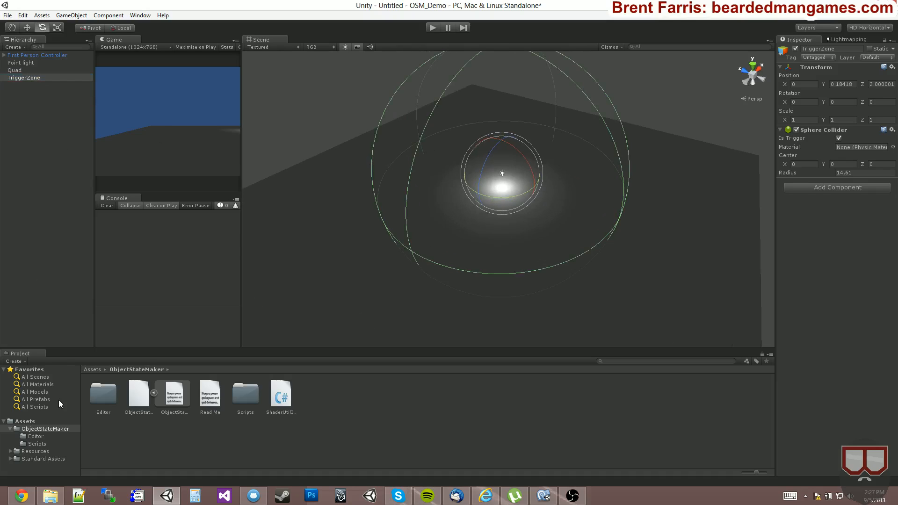
click(846, 186)
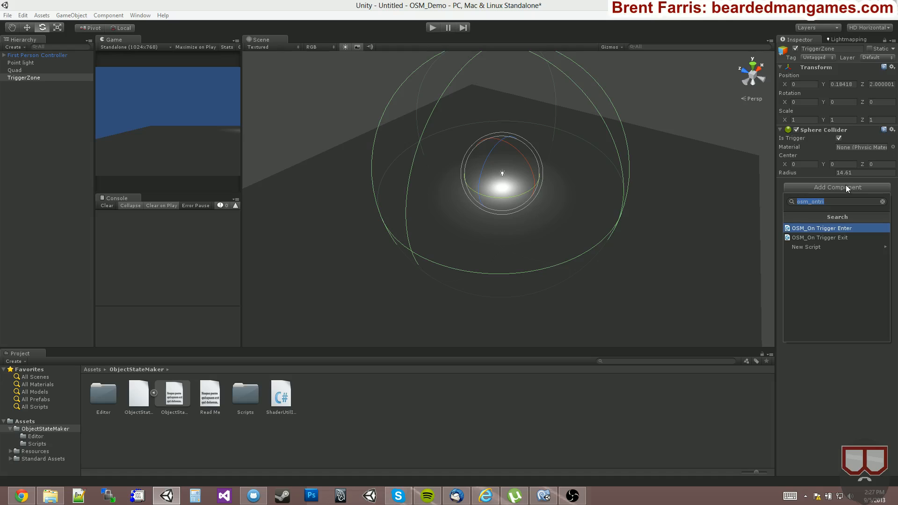
text(trigger)
click(833, 228)
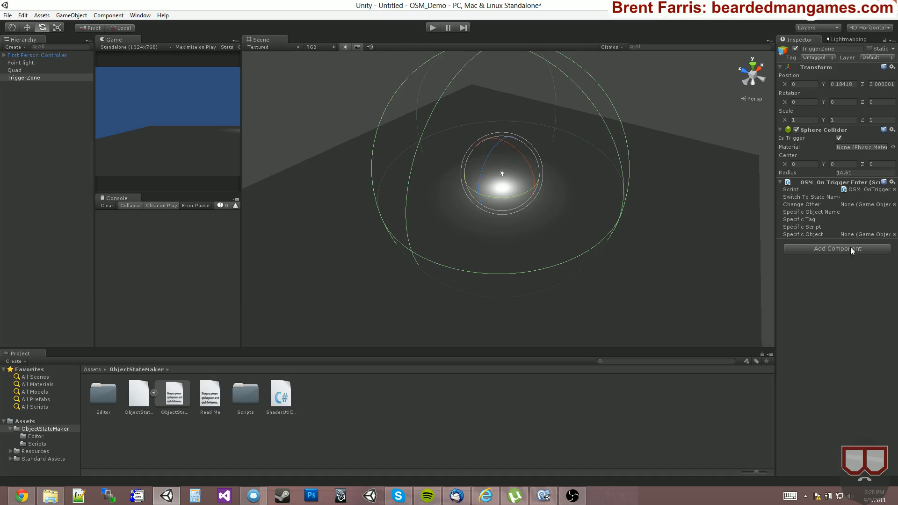
Add the OSM_OnTriggerExit script from the ObjectStateMaker Scripts folder to the TriggerZone object.
click(37, 444)
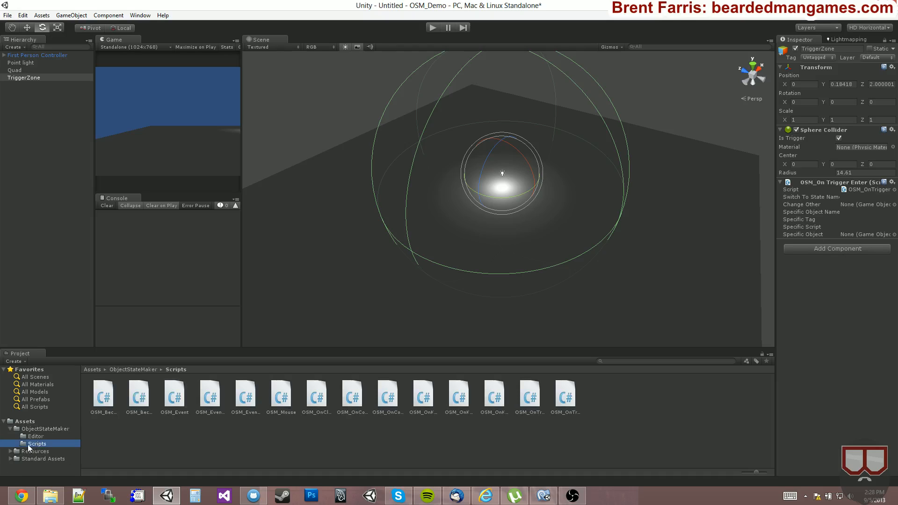
click(527, 405)
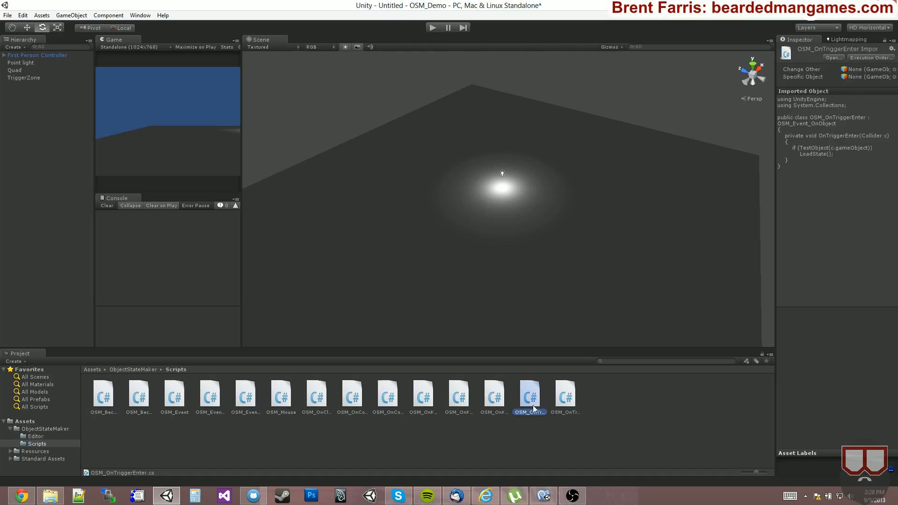
click(571, 396)
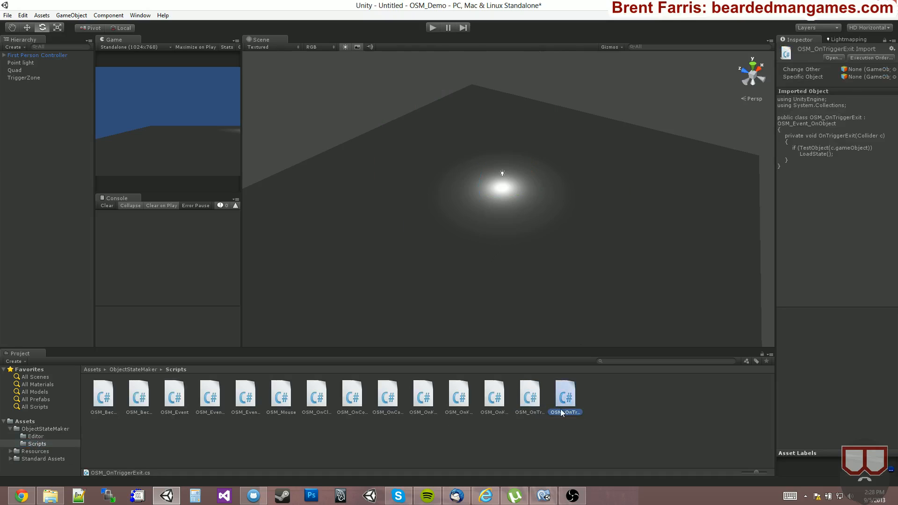
click(19, 78)
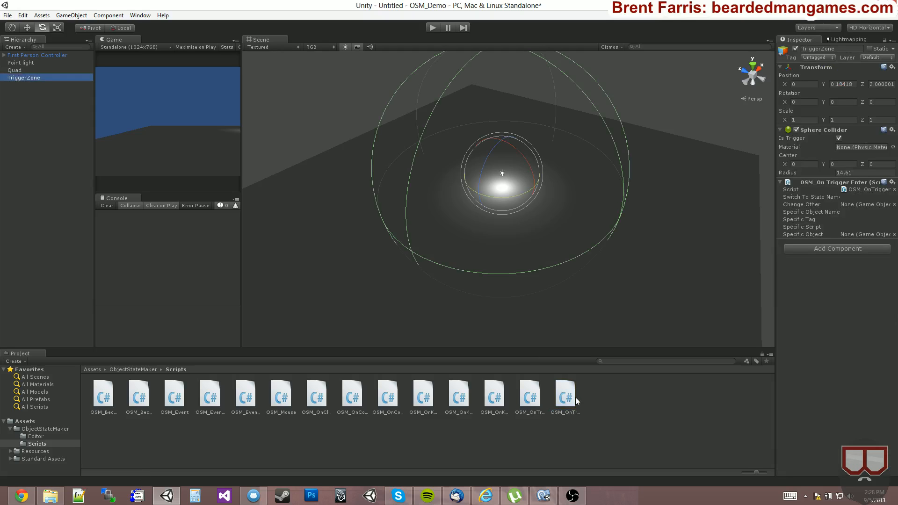
drag(573, 397, 820, 248)
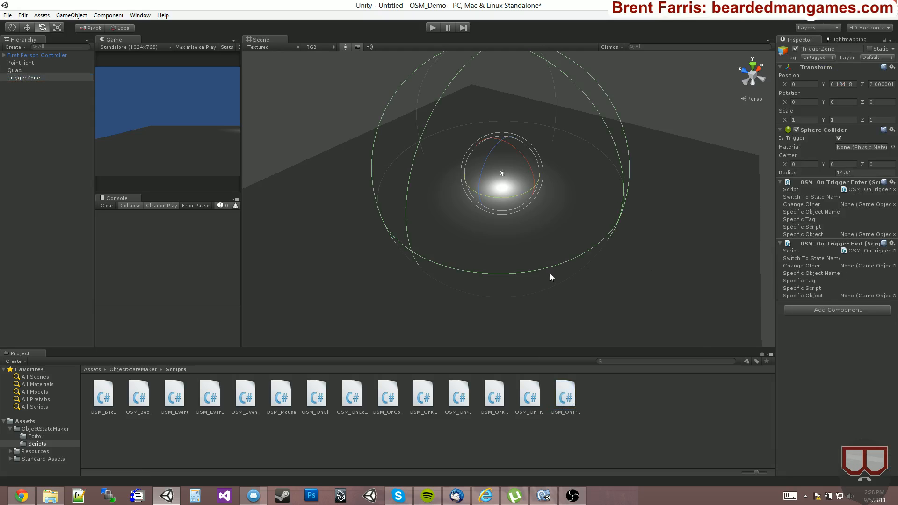
Configure the On Trigger Enter component to switch the Point light to state Enter, with First Person Controller as the specific object.
click(853, 198)
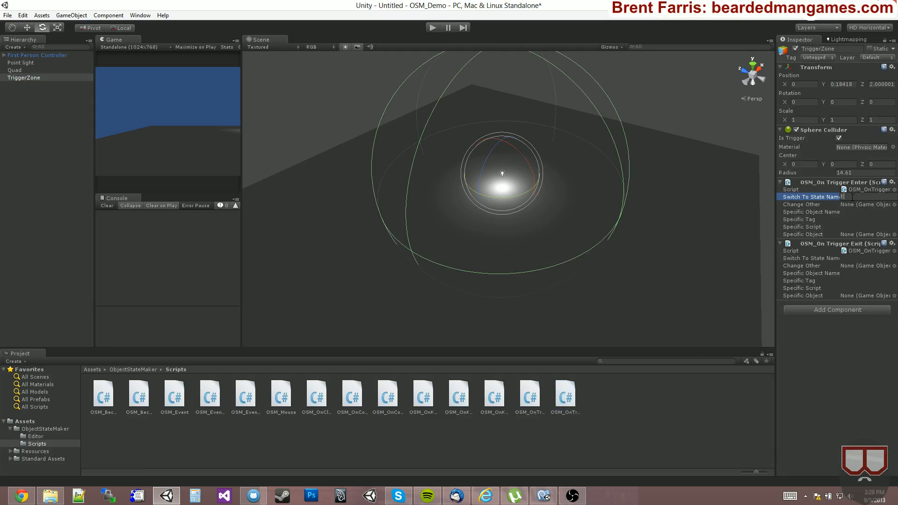
text(Enter)
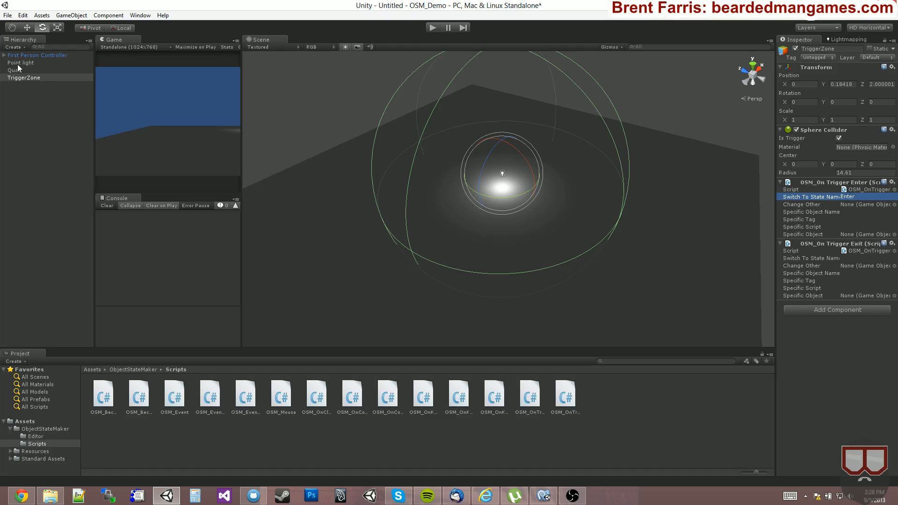
drag(19, 64, 837, 205)
drag(24, 55, 860, 235)
Configure the On Trigger Exit component to switch the Point light to state Initial, with First Person Controller as the specific object.
click(851, 258)
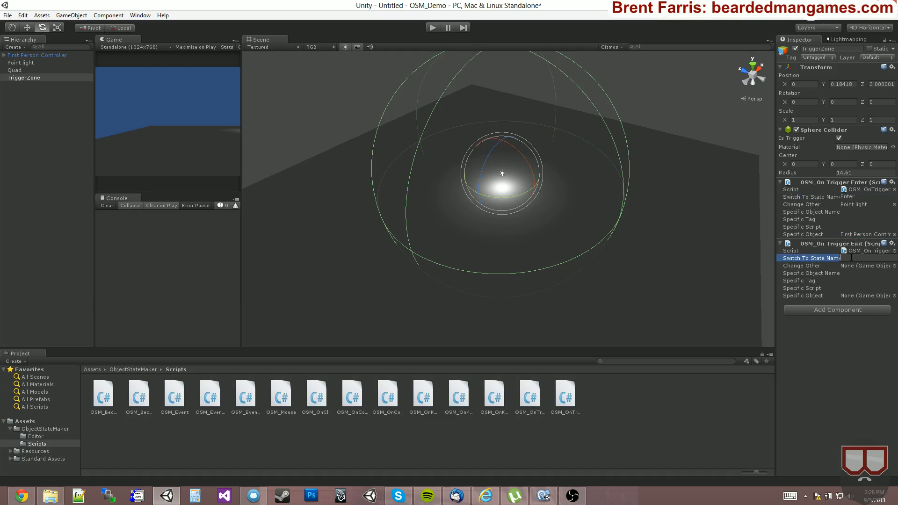
text(Initial)
key(Return)
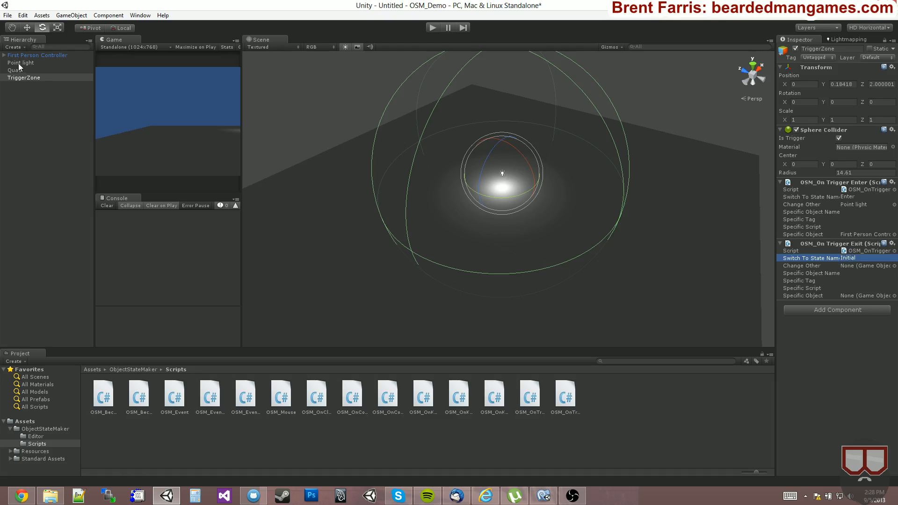
drag(19, 64, 854, 271)
drag(38, 55, 896, 320)
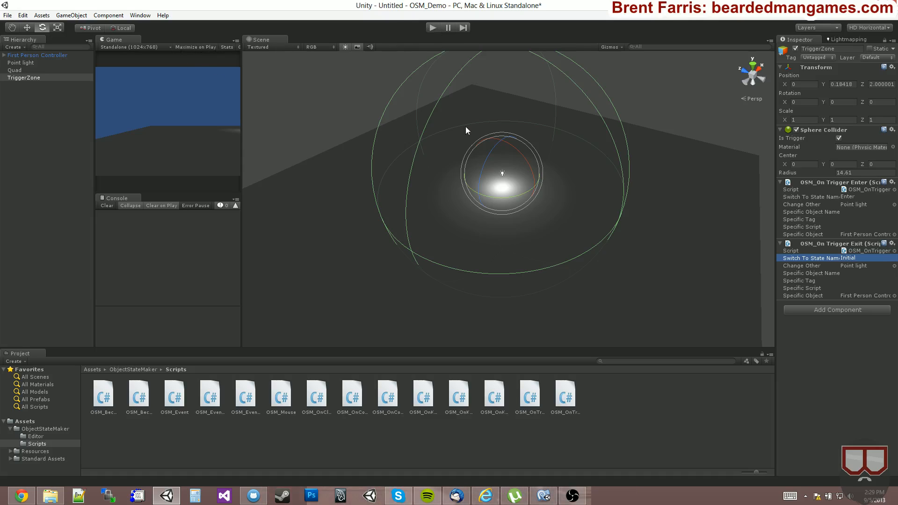
Play the scene and walk the player into and back out of the TriggerZone to test the light's state switching.
click(433, 27)
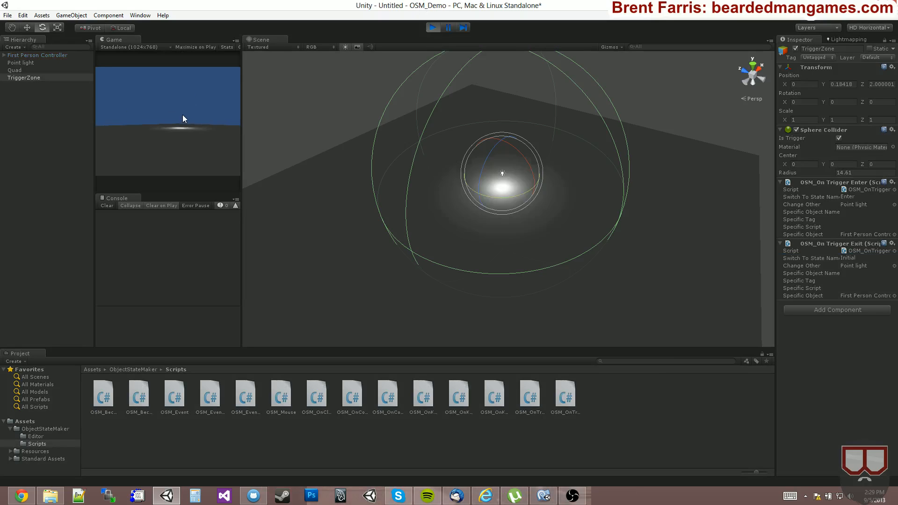
key(w)
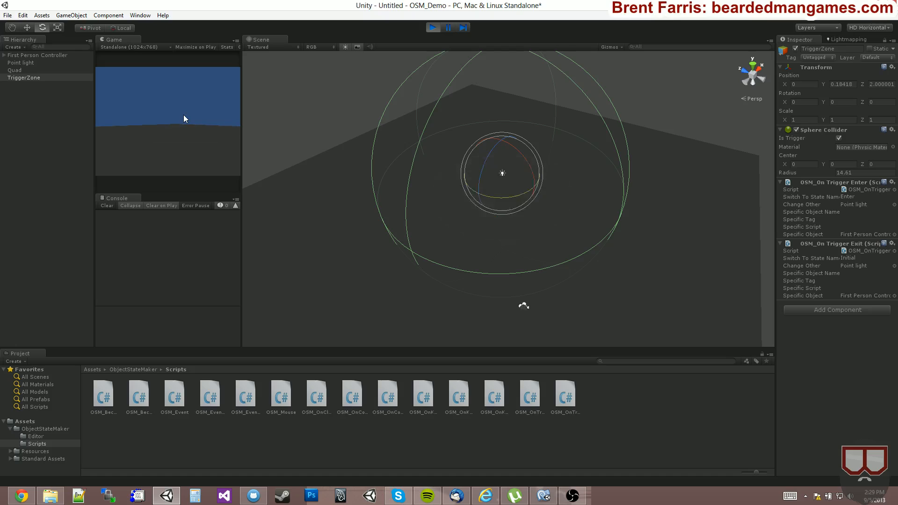
key(w)
key(s)
key(s)
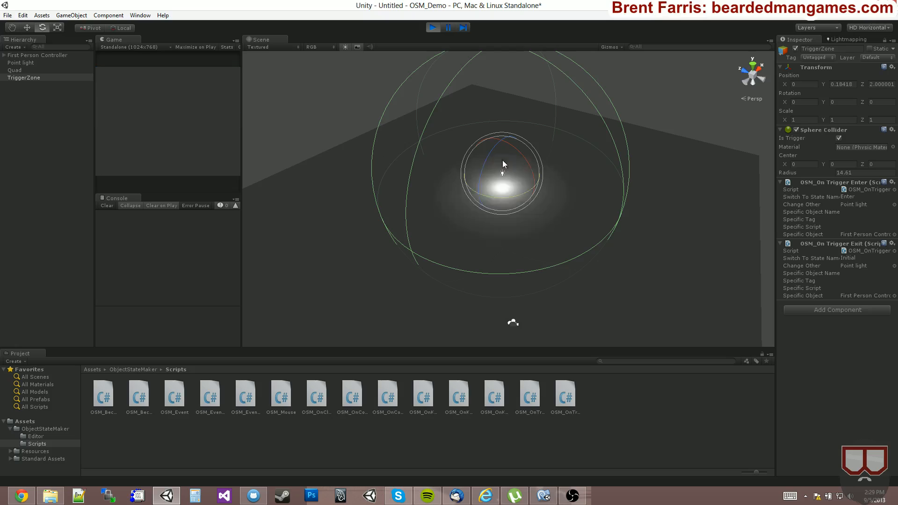
Inspect the point light's component values while walking the player in and out of the TriggerZone, and stop the playback.
click(428, 150)
click(502, 173)
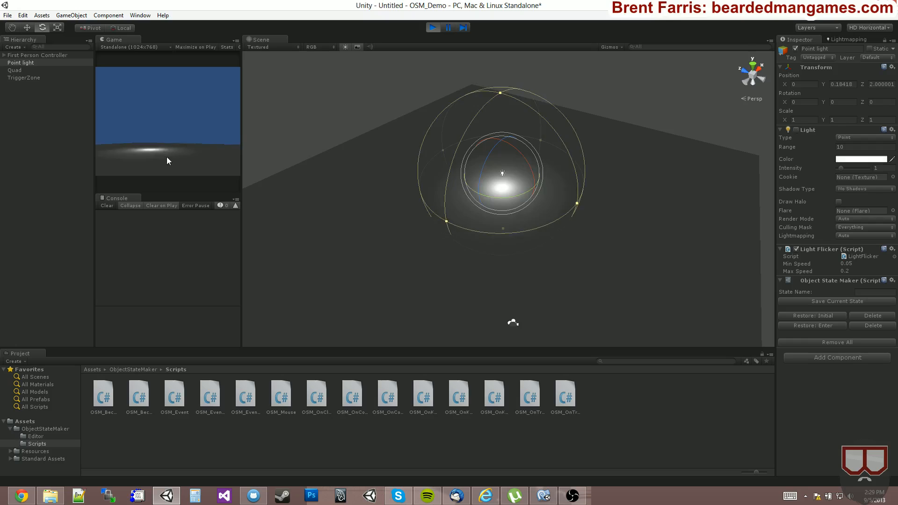
key(w)
key(w)
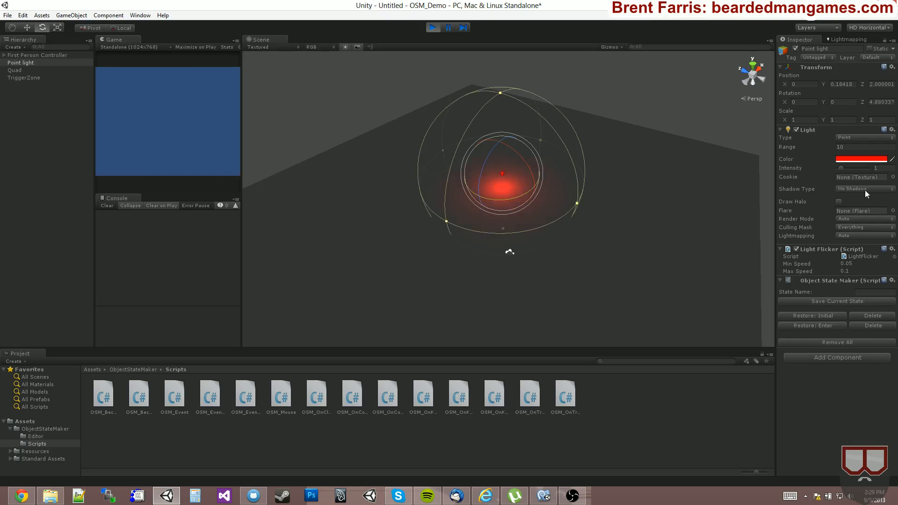
key(s)
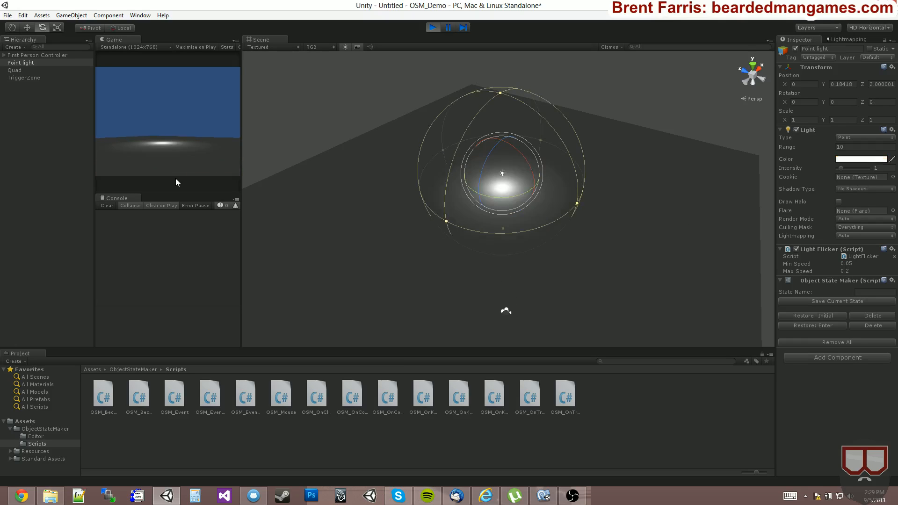
click(431, 27)
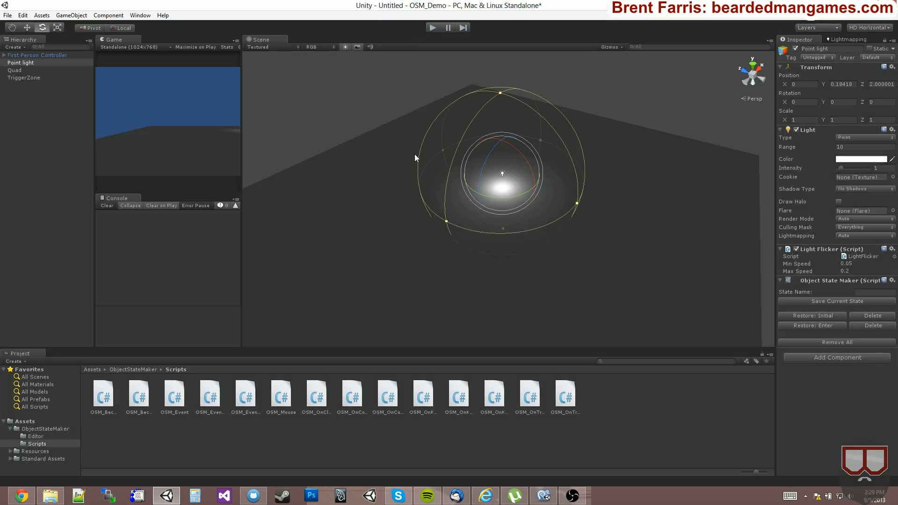
Collapse the ObjectStateMaker folder and return the project browser to the top-level Assets folder.
alt+drag(526, 203, 359, 207)
key(w)
right_drag(359, 207, 310, 225)
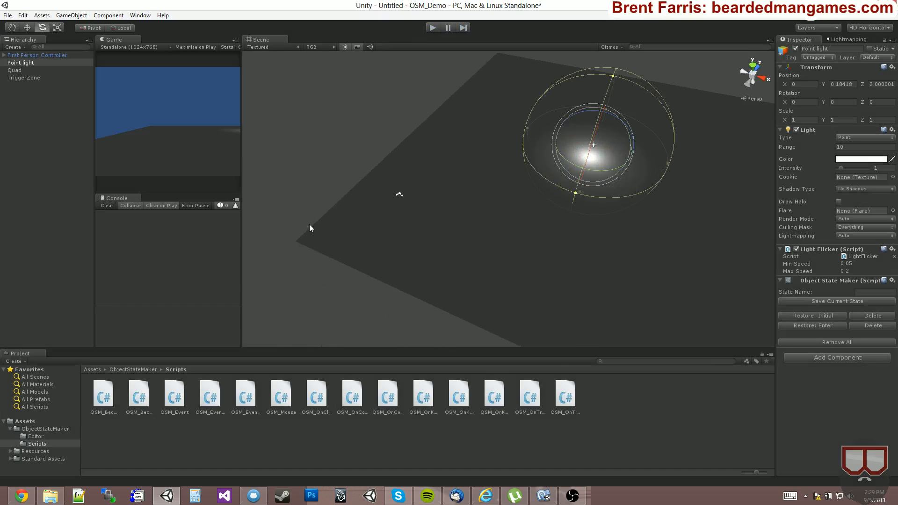
click(60, 427)
key(Left)
key(Left)
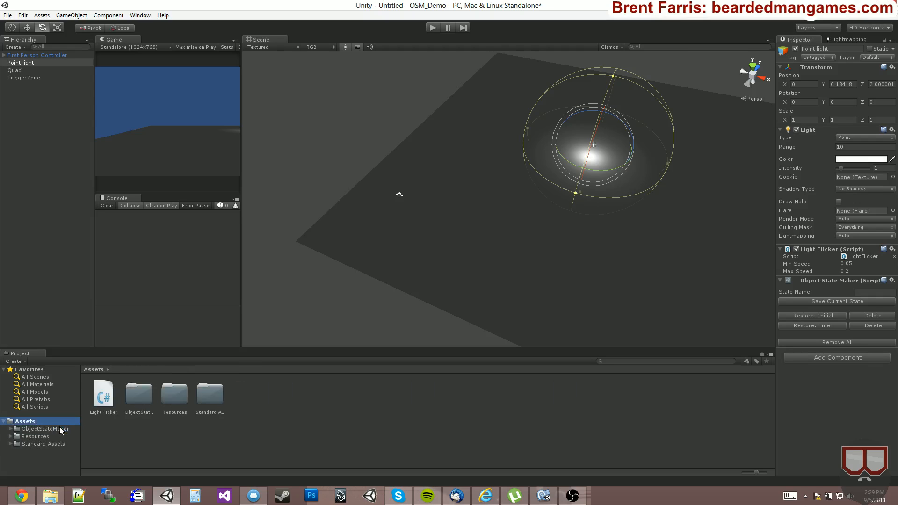
alt+drag(471, 215, 730, 221)
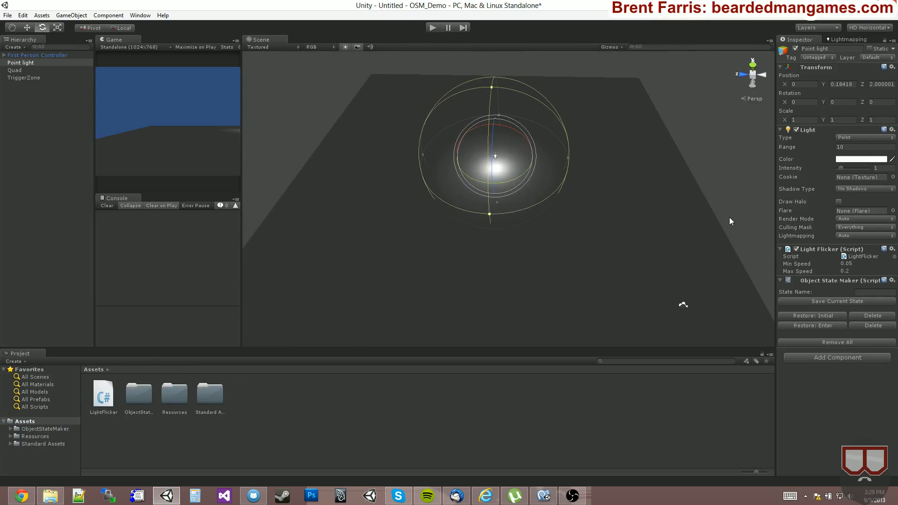